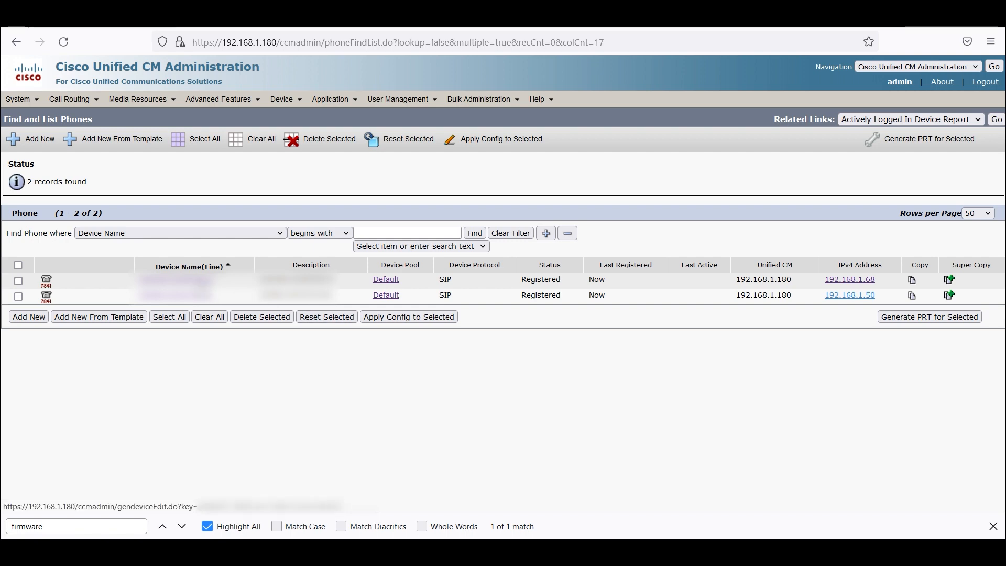
Step: Check the Peer Firmware Sharing setting of the first listed phone, searching its configuration for "firmware", and return to the phone list
click(197, 279)
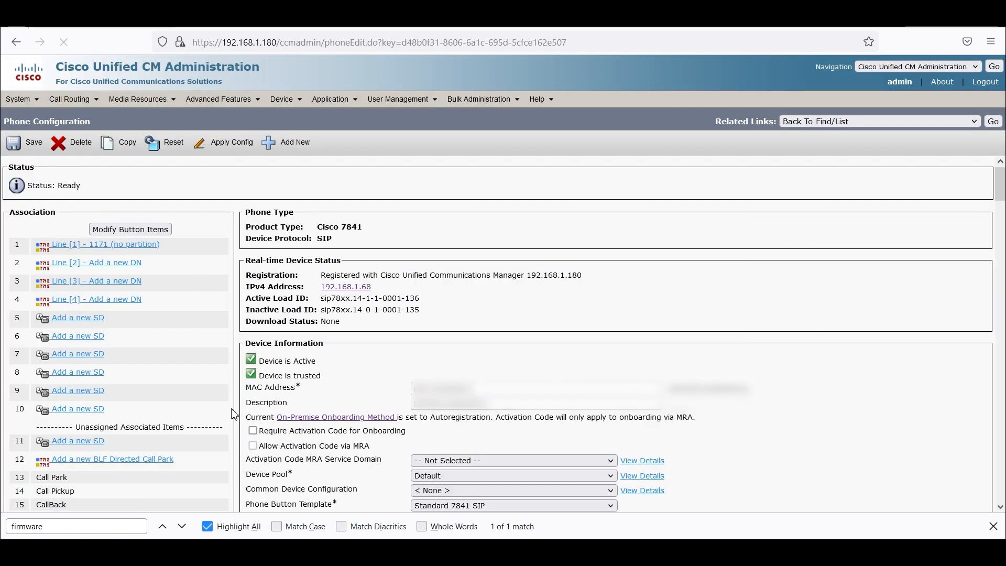
click(122, 524)
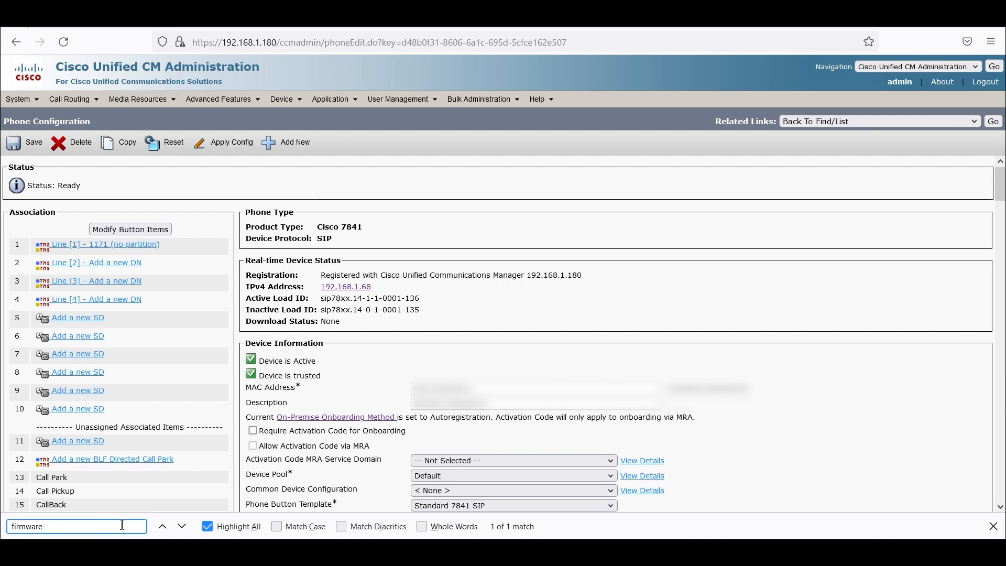
key(Return)
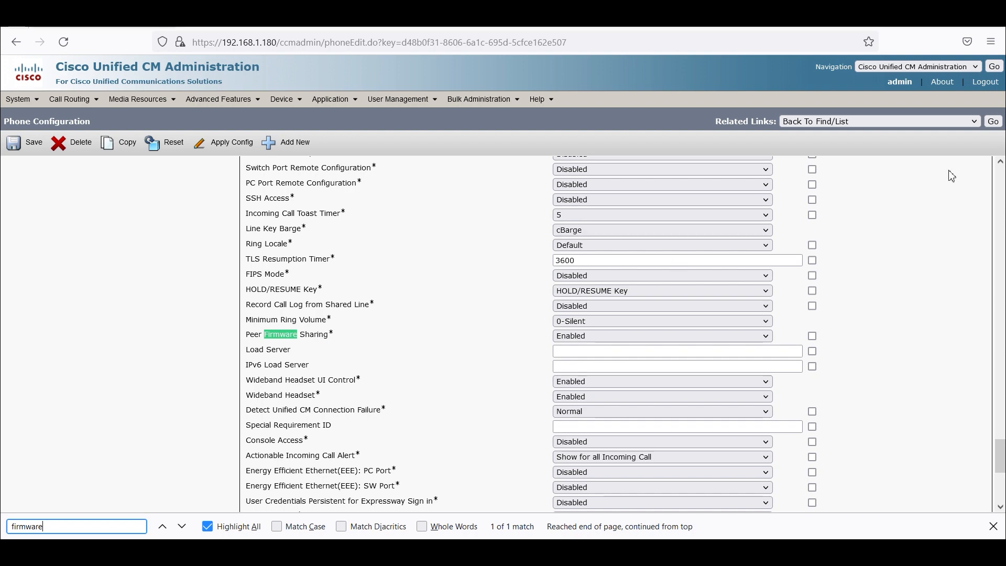
click(994, 123)
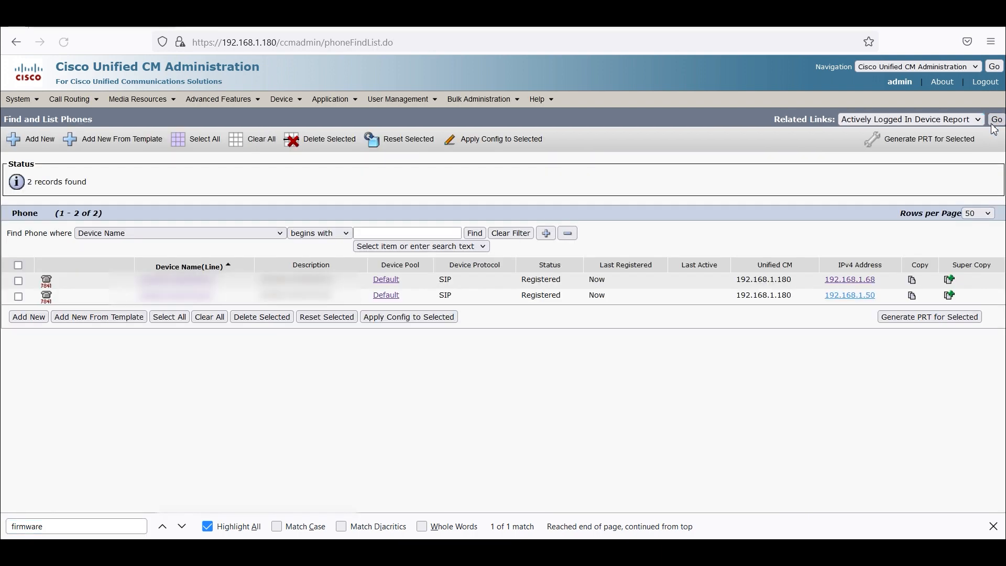
Step: Check the Peer Firmware Sharing setting of the second listed phone and return to the phone list
click(206, 298)
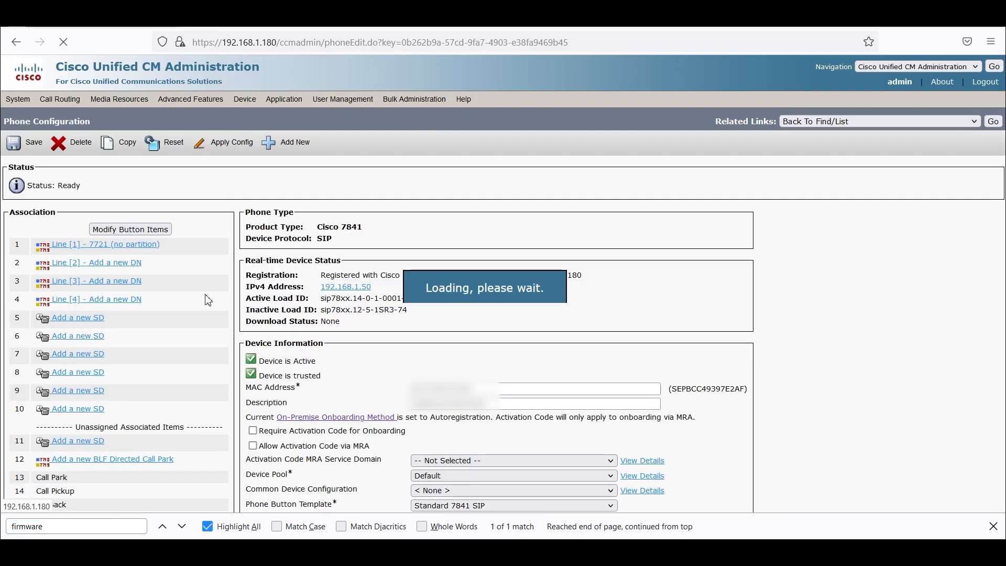
click(94, 526)
key(Return)
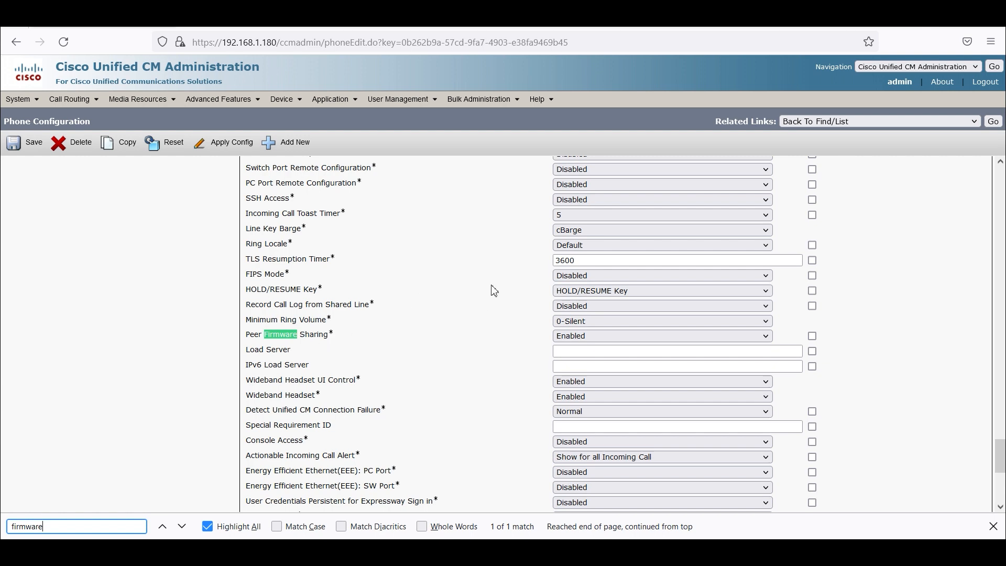
click(994, 121)
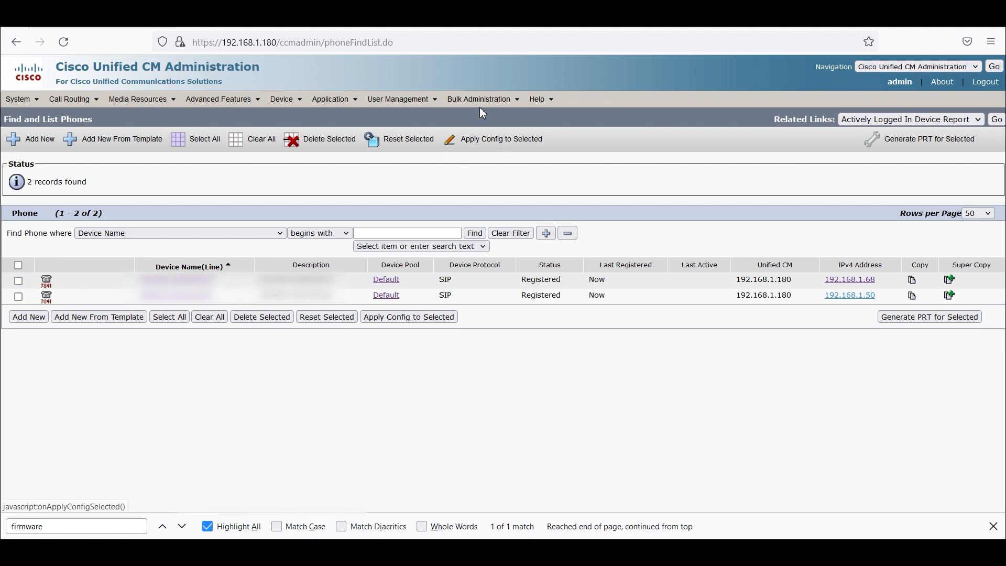
Step: Open the query-based bulk update page for phones
mouse_move(487, 105)
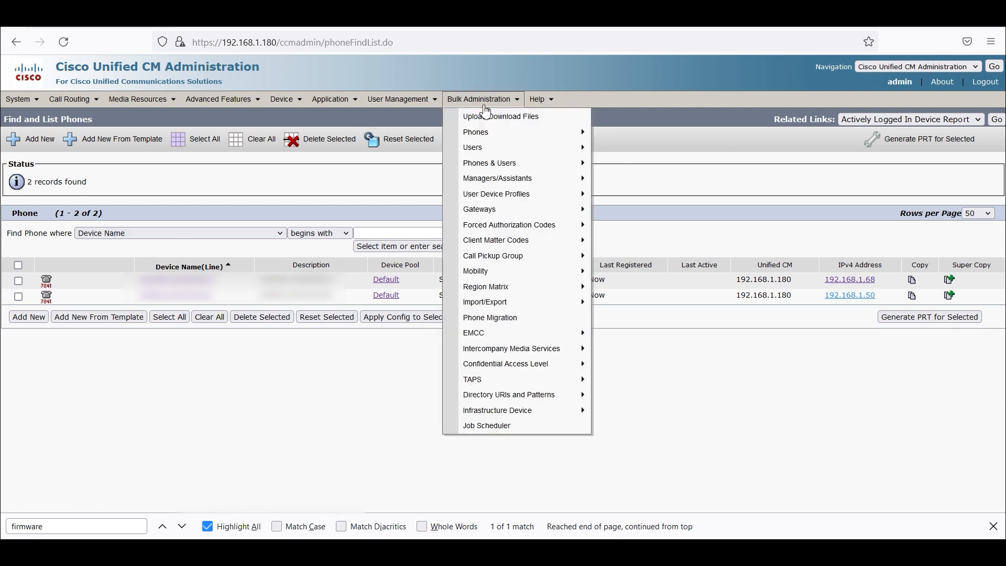
mouse_move(484, 133)
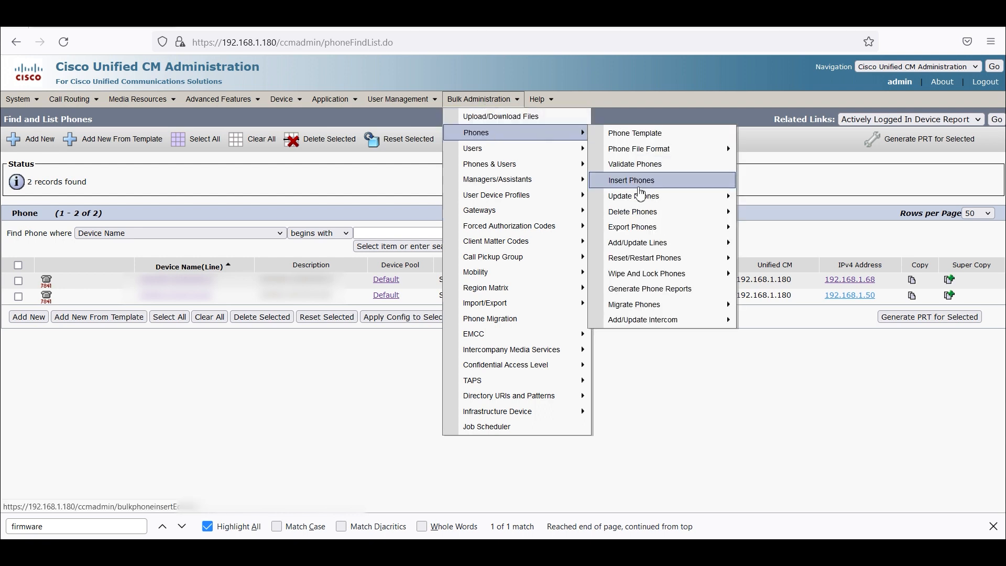
mouse_move(639, 197)
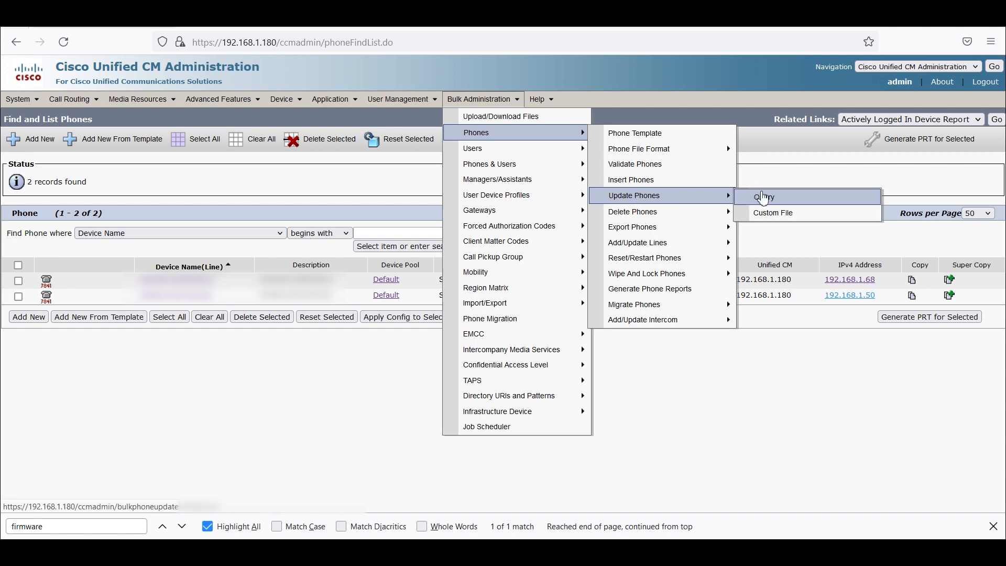
click(764, 198)
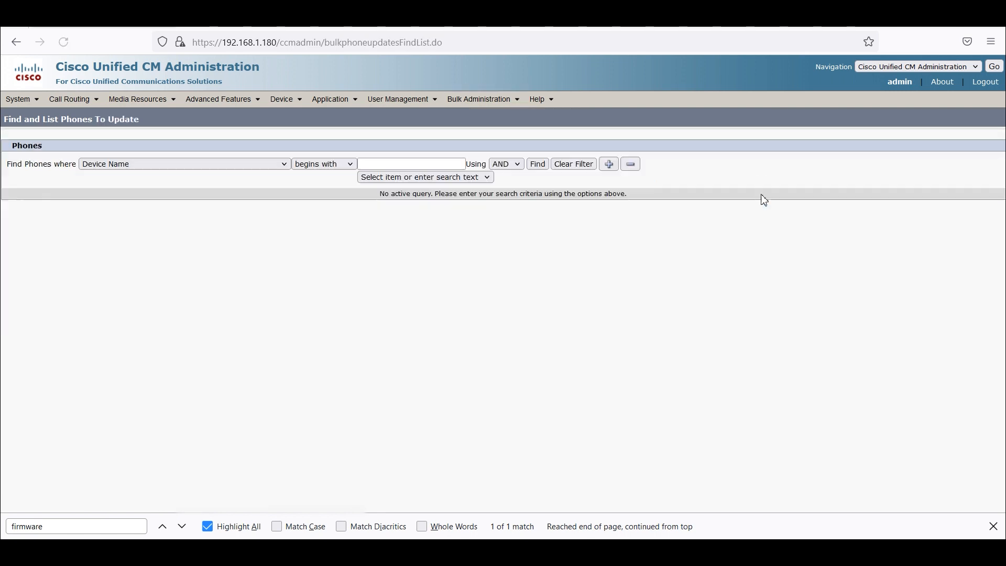
Step: Find the phones to update whose Device Type contains 7841
click(414, 166)
text(7841)
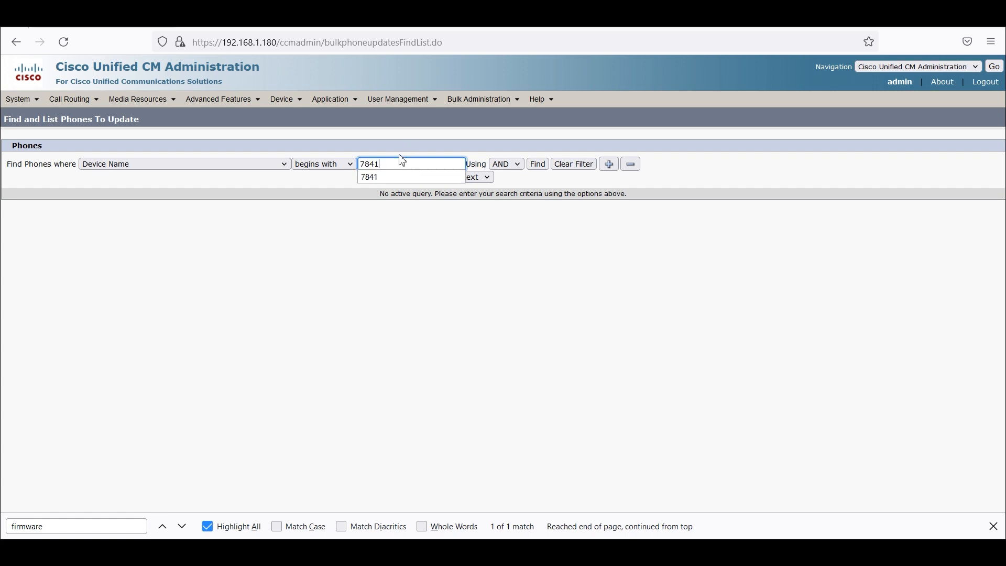
click(285, 163)
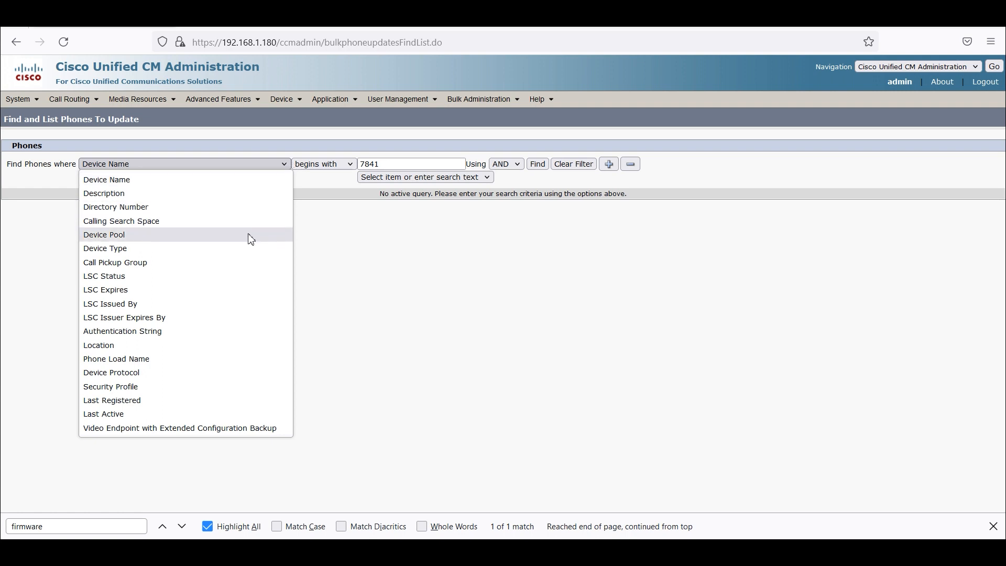
click(249, 249)
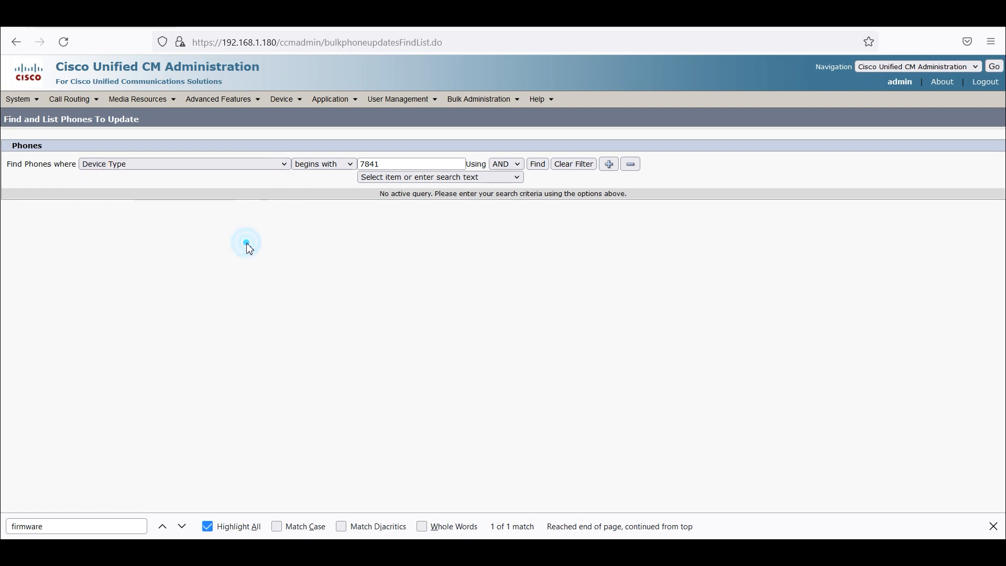
click(346, 166)
click(326, 194)
click(542, 164)
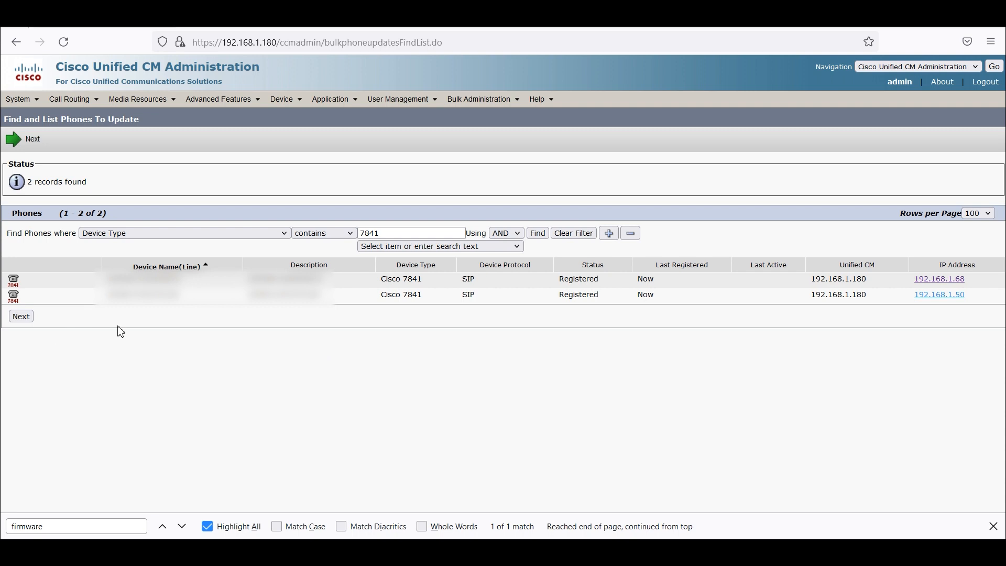
Step: Proceed to the update form for the found phones and choose Apply Config as the post-update action
click(21, 316)
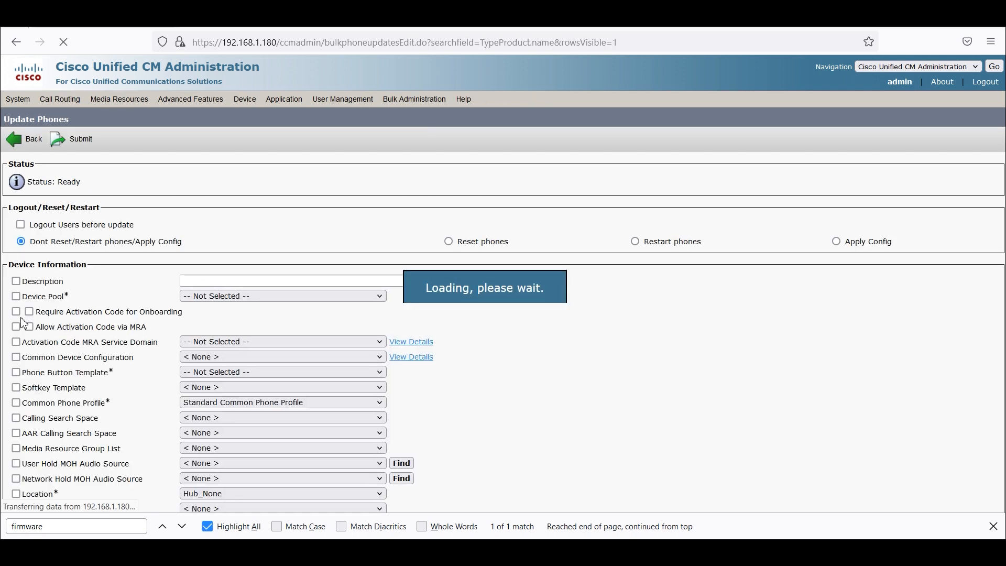
click(131, 526)
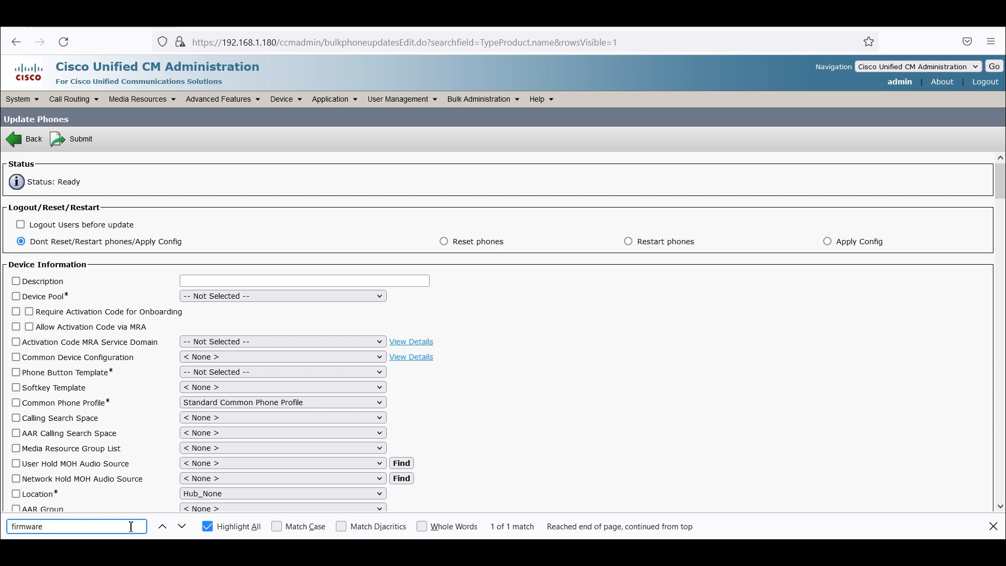
click(828, 241)
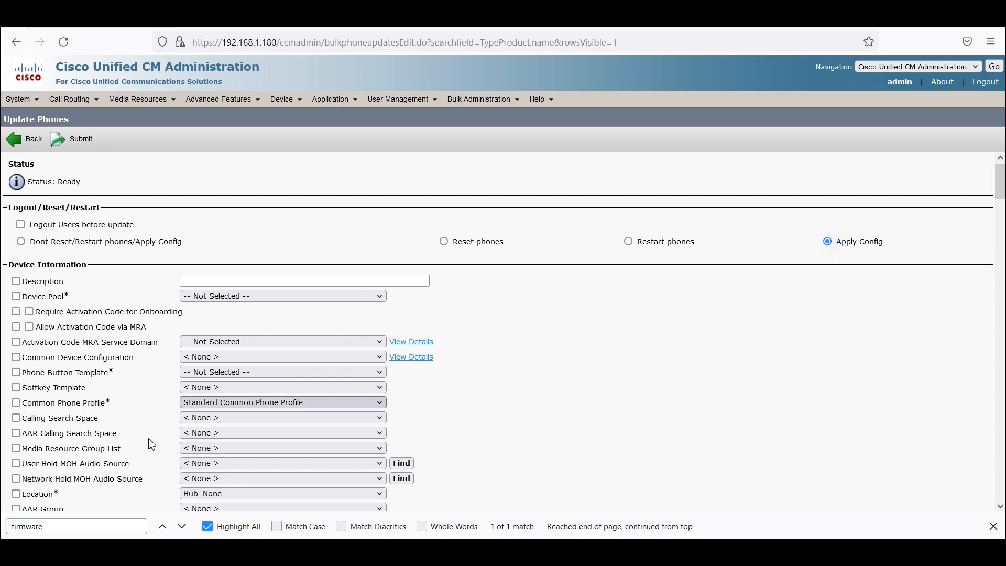
Step: Locate Peer Firmware Sharing, set it to Disabled, and tick both its update checkbox and its override checkbox
click(73, 527)
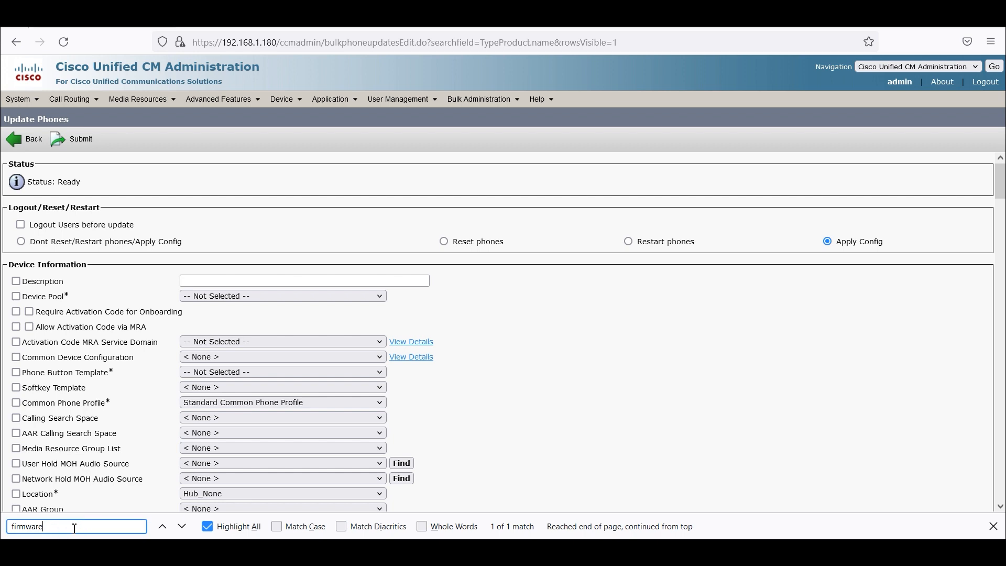
key(Return)
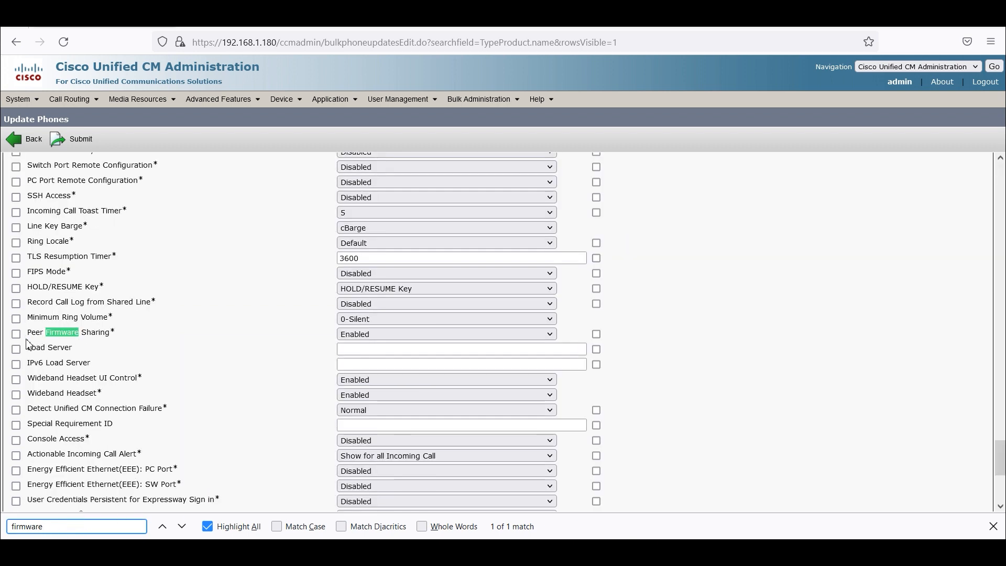
click(388, 335)
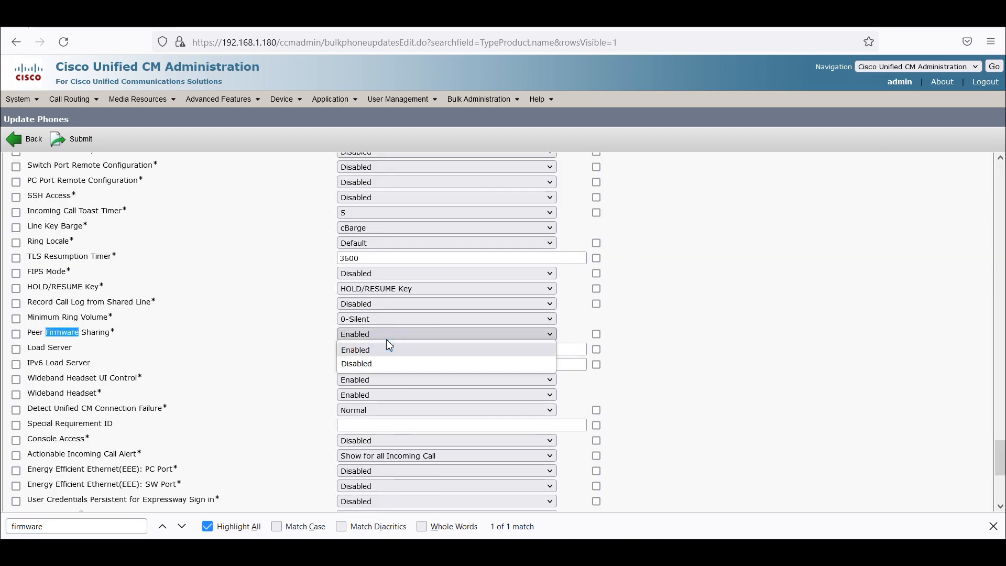
click(374, 363)
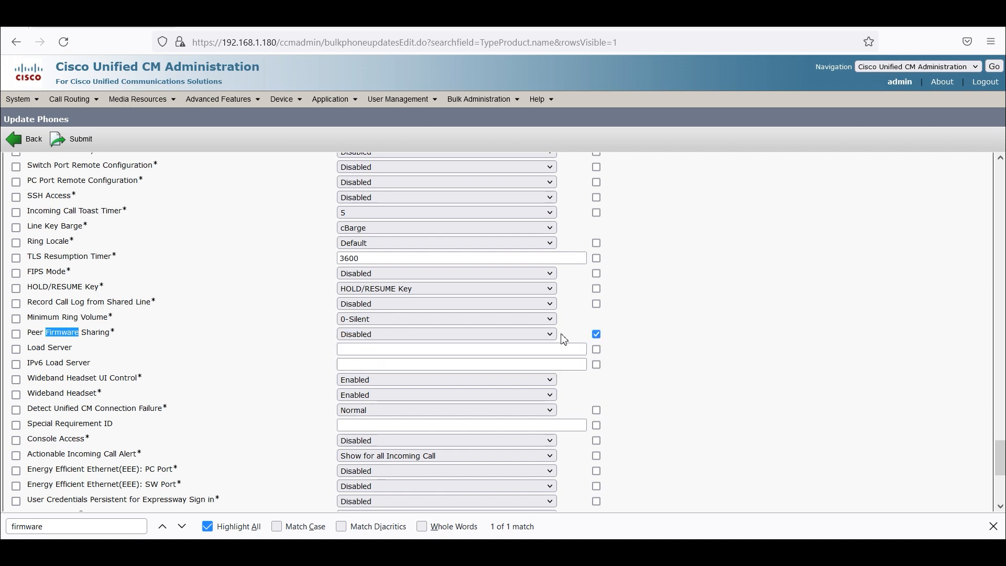
click(14, 339)
click(15, 335)
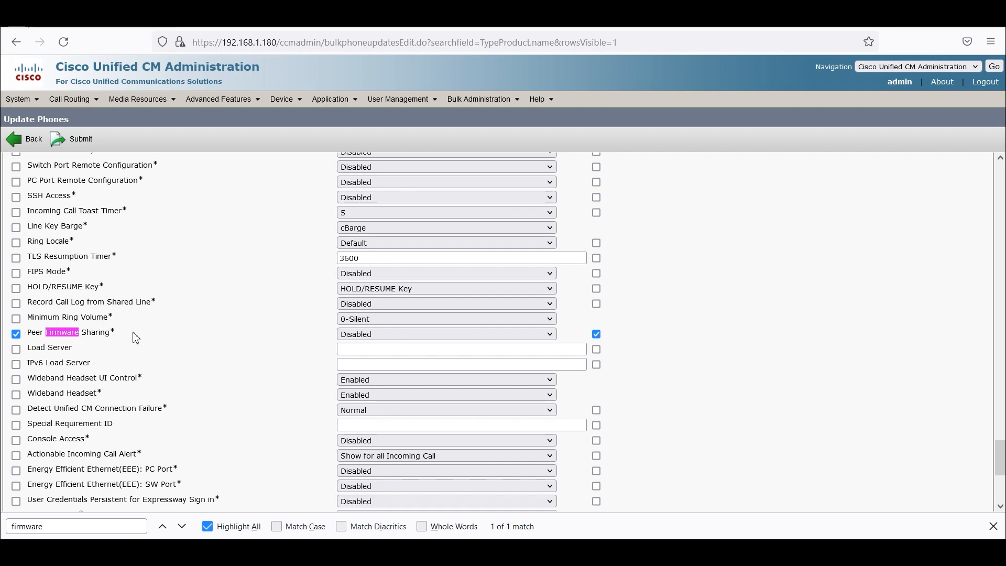
Step: Set the bulk update job to Run Immediately and submit it
scroll(136, 338, down, 5)
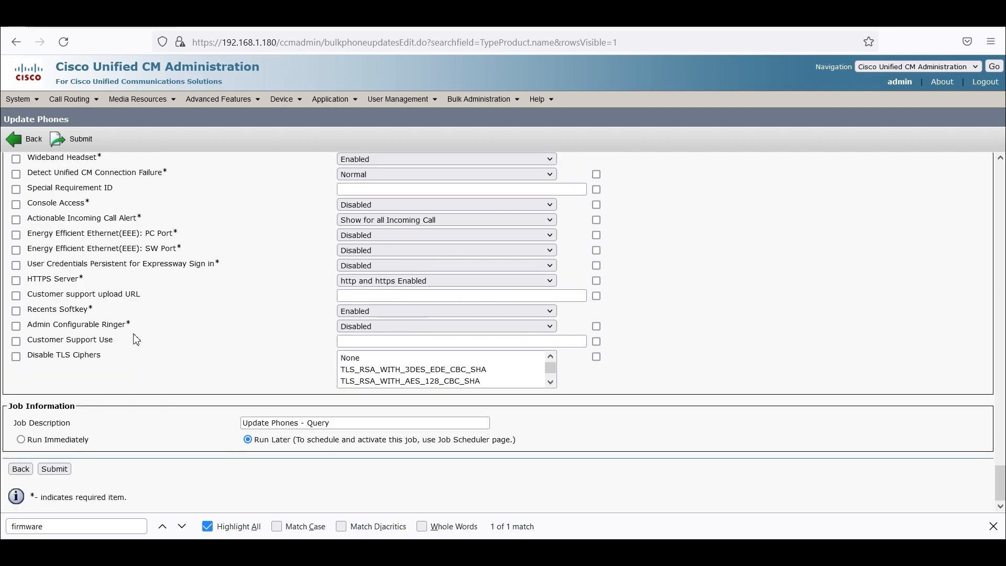
click(21, 439)
click(55, 470)
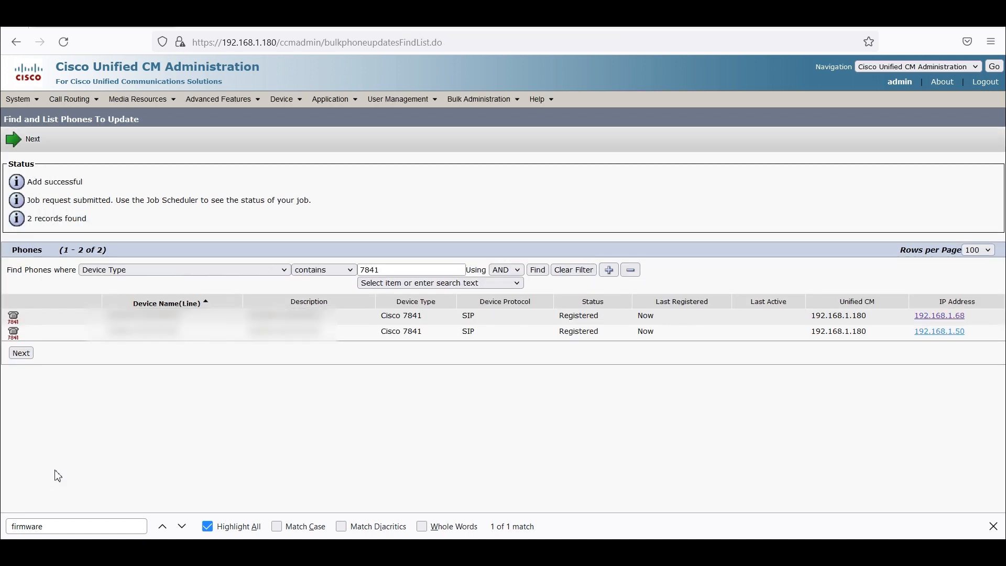
Step: Open the device phone search page and list all phones without a filter
click(32, 143)
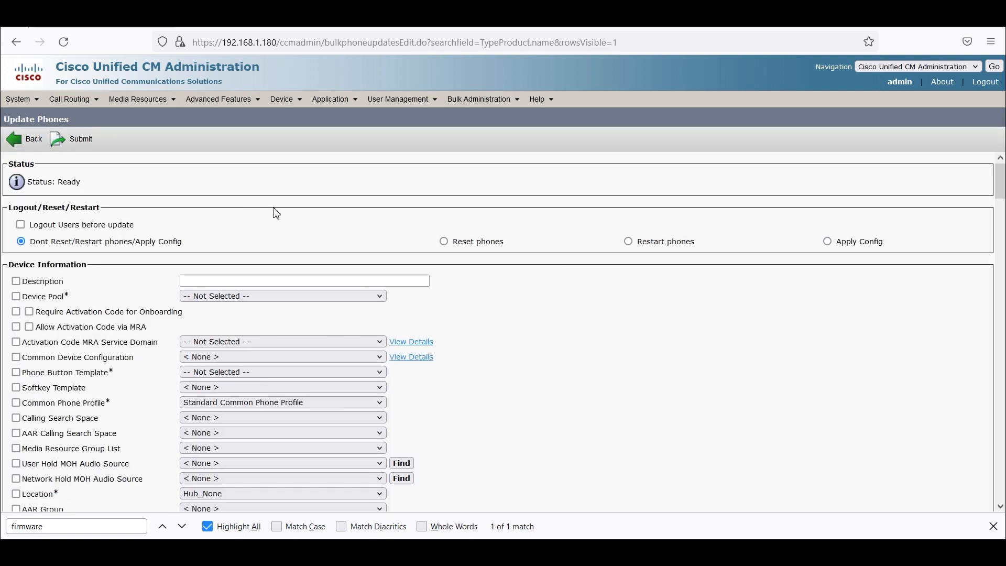
mouse_move(291, 105)
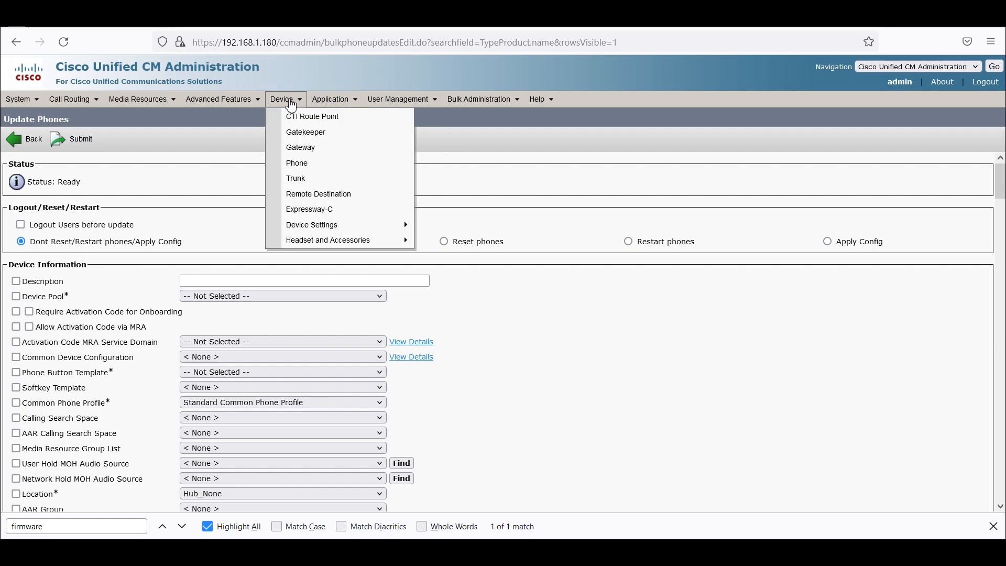
click(303, 163)
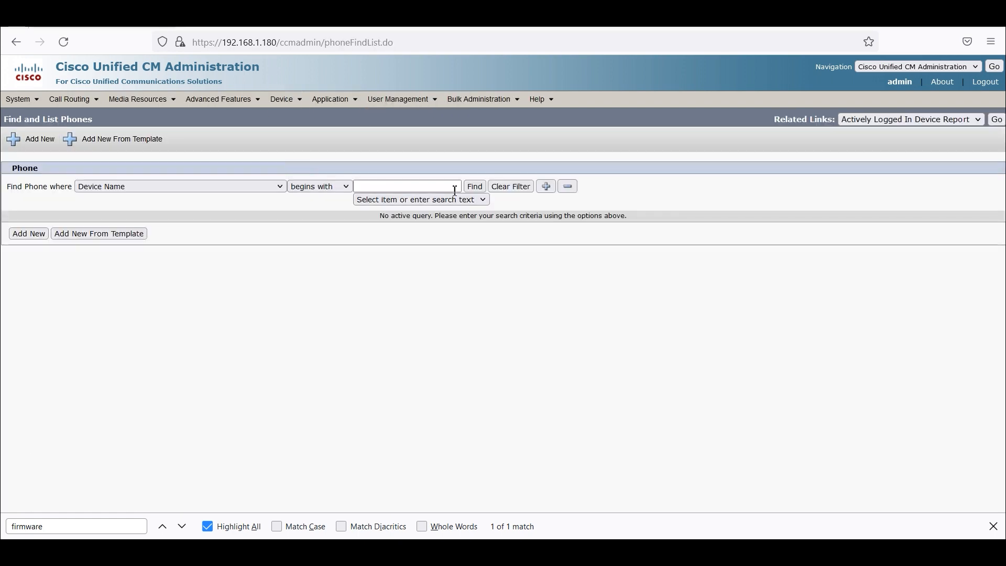
click(474, 187)
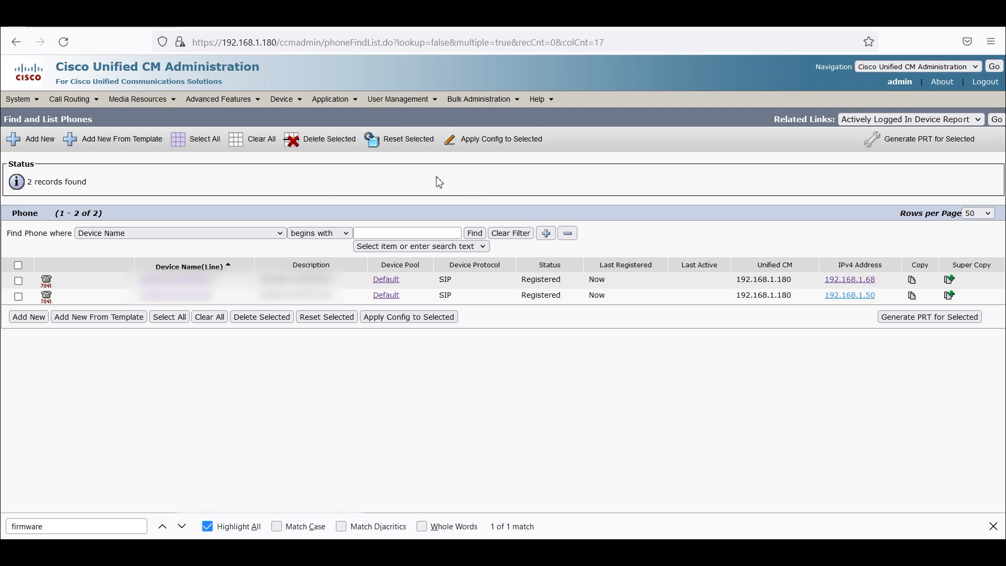
Step: Verify the Peer Firmware Sharing setting on the first listed phone after the bulk update, and return to the phone list
click(185, 280)
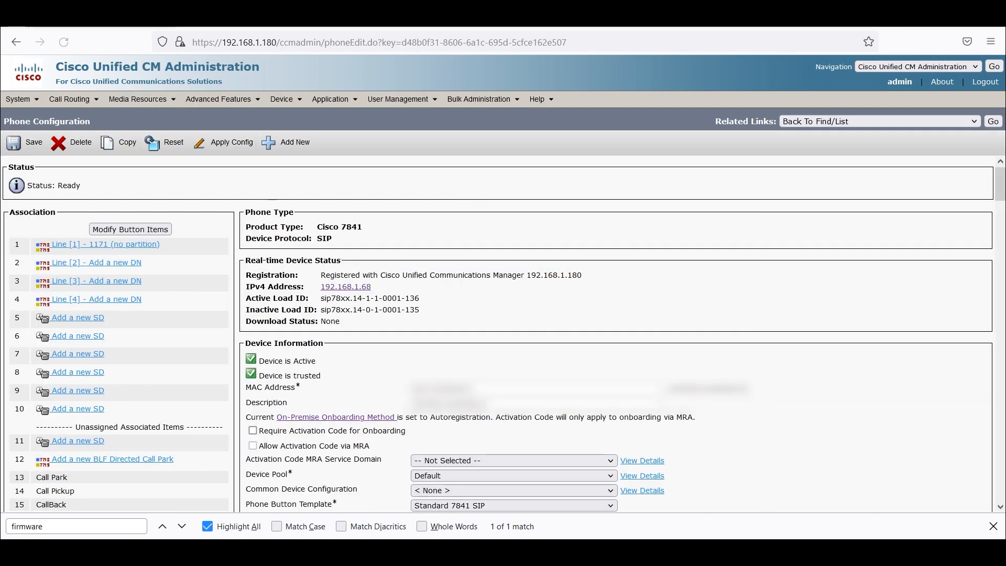
click(81, 526)
key(Return)
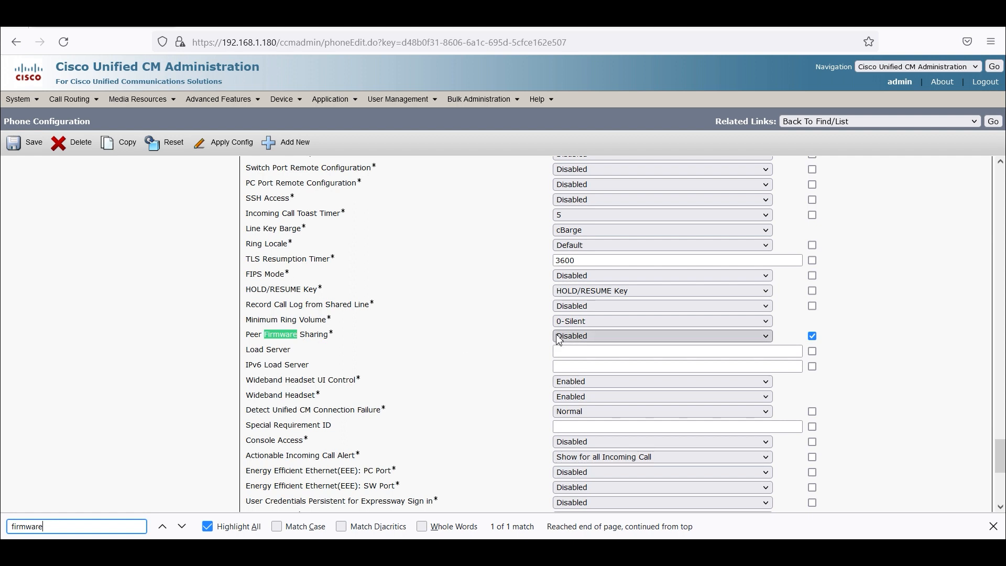
click(993, 121)
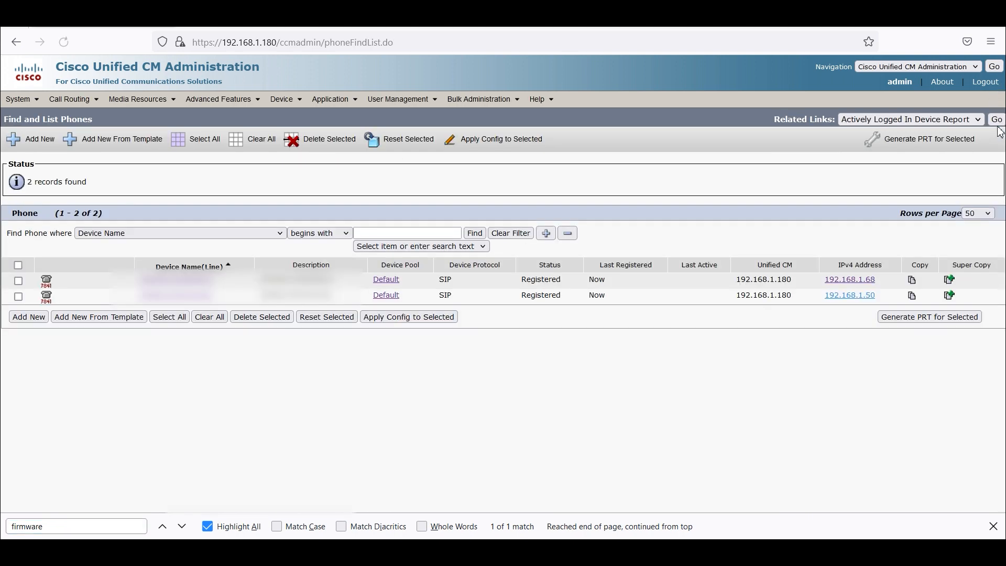
Step: Verify the Peer Firmware Sharing setting on the second listed phone after the bulk update
click(198, 296)
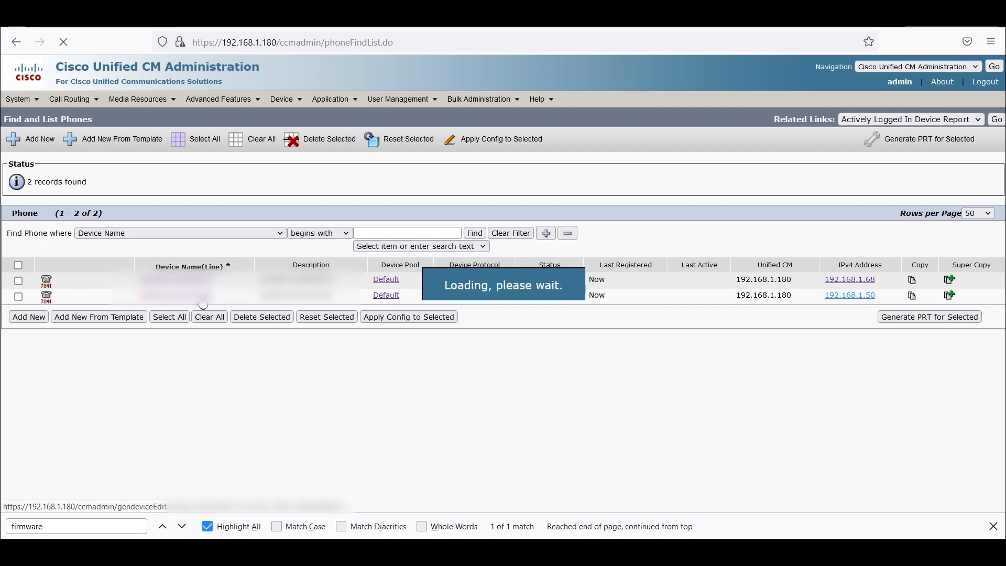
click(83, 526)
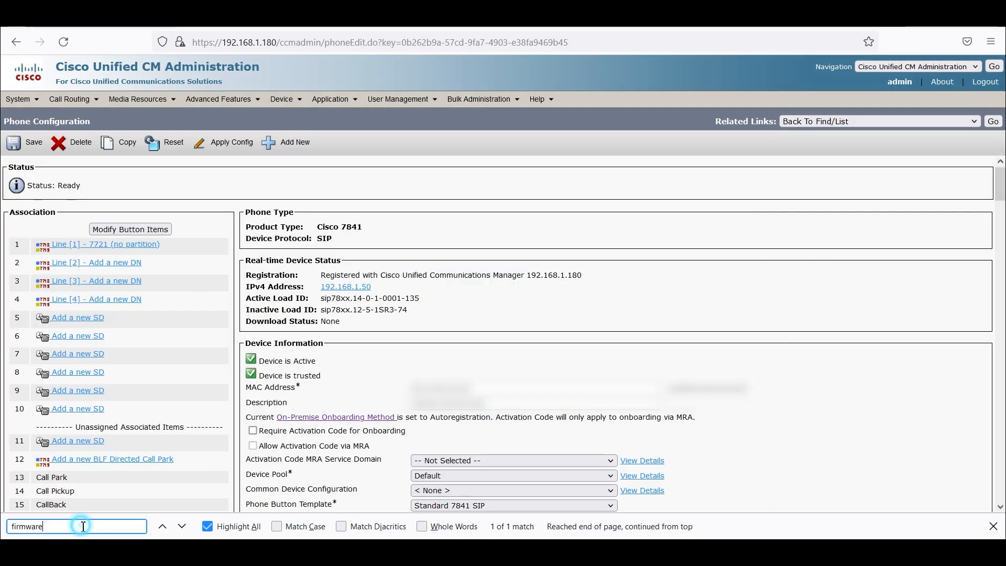
key(Return)
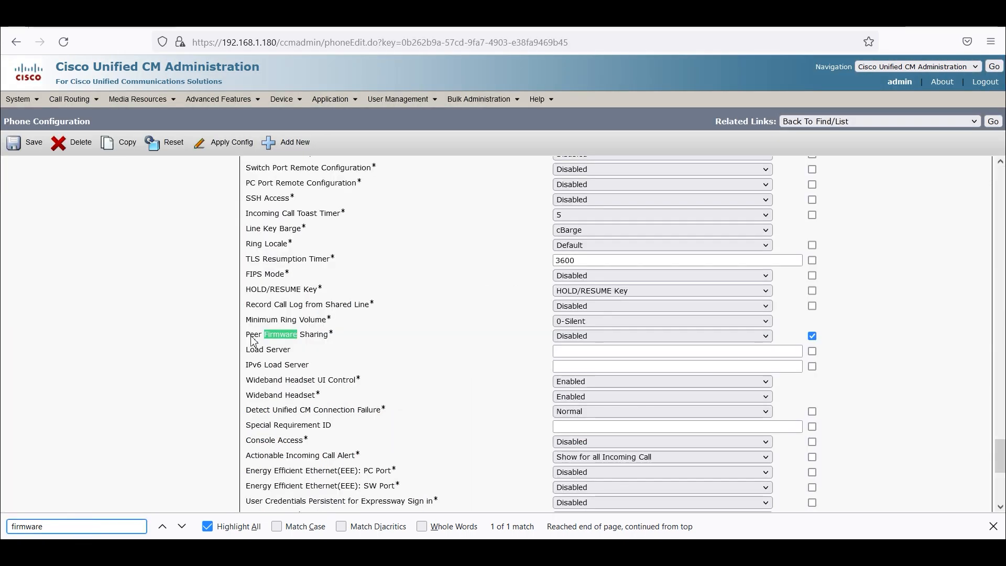